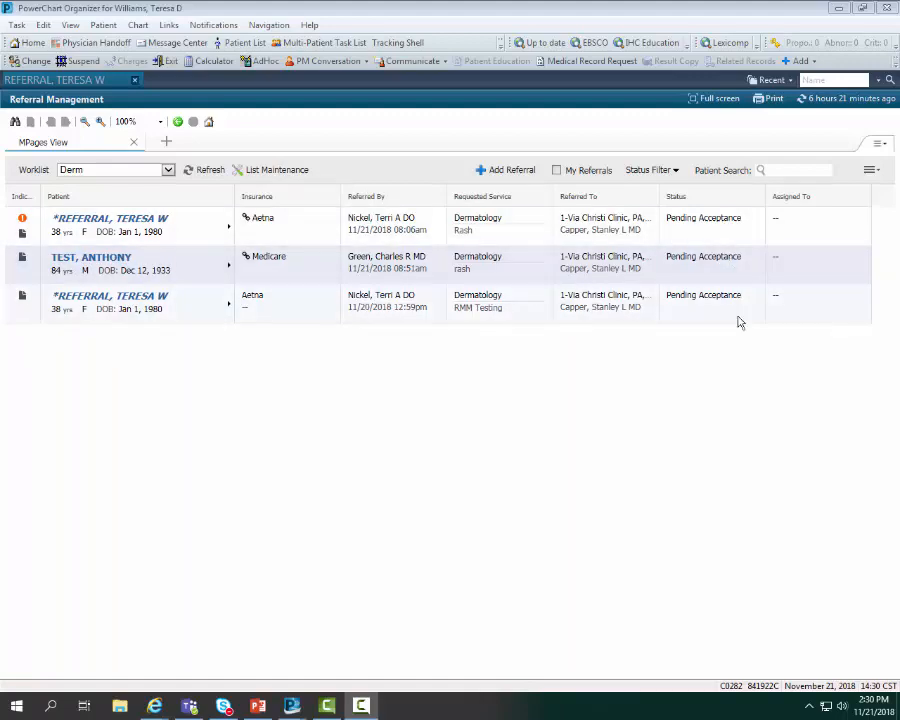
# Filter the Derm worklist to show only referrals with the Pending Acceptance status
pyautogui.click(676, 173)
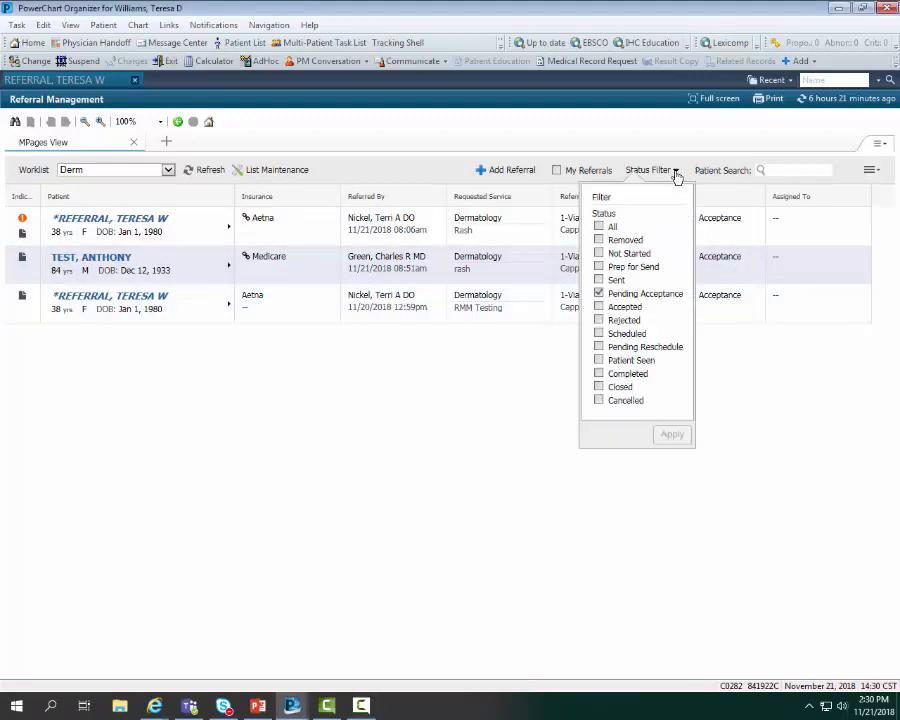
pyautogui.click(600, 295)
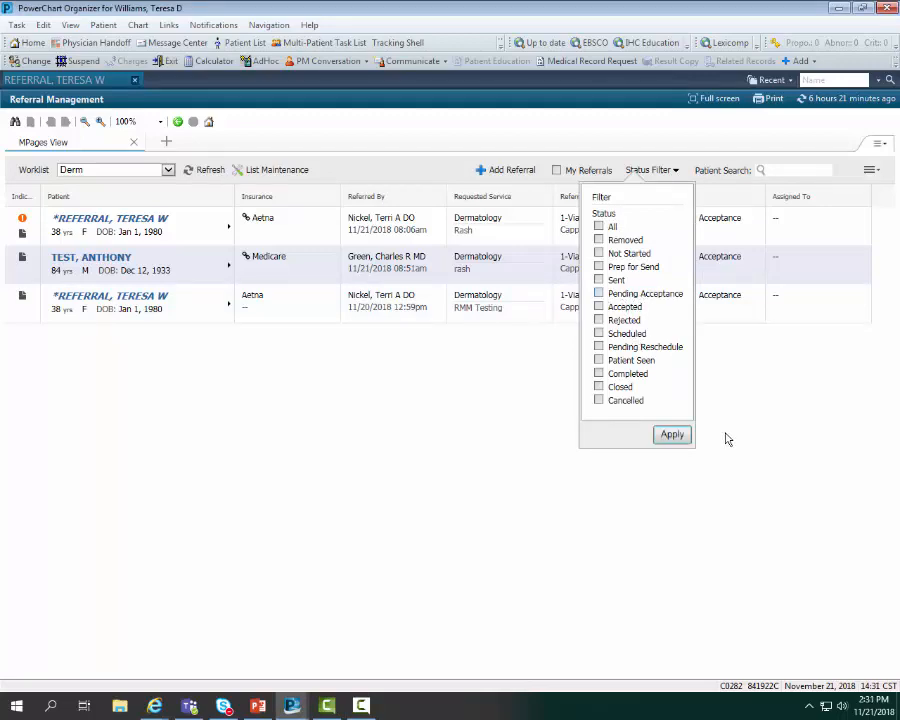
pyautogui.click(599, 294)
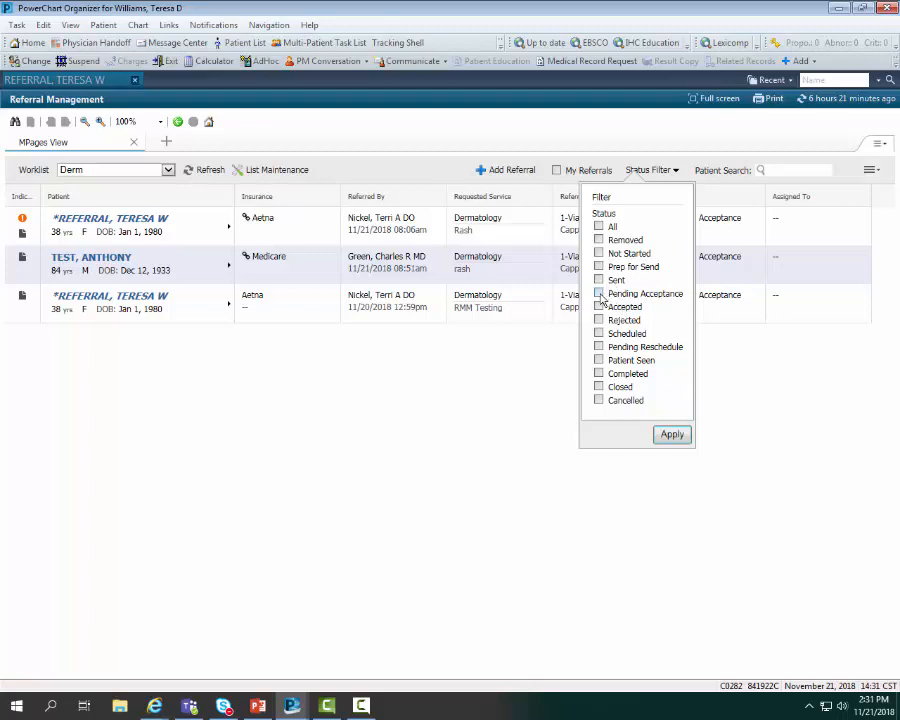
pyautogui.click(671, 435)
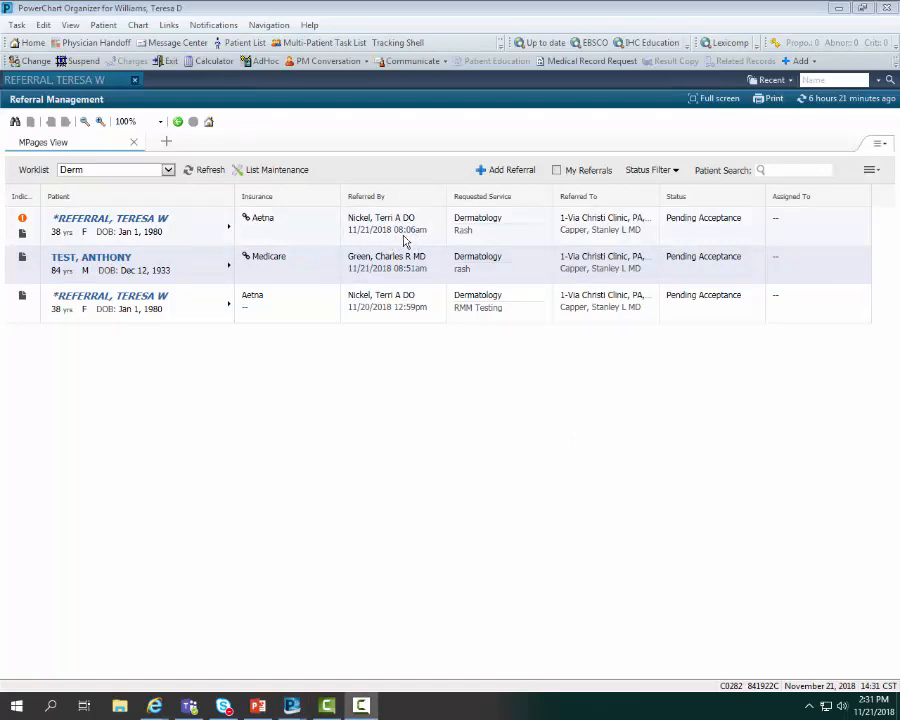
# Open the high-priority rash referral and review its summary, comments, attached documents and insurance
pyautogui.click(228, 231)
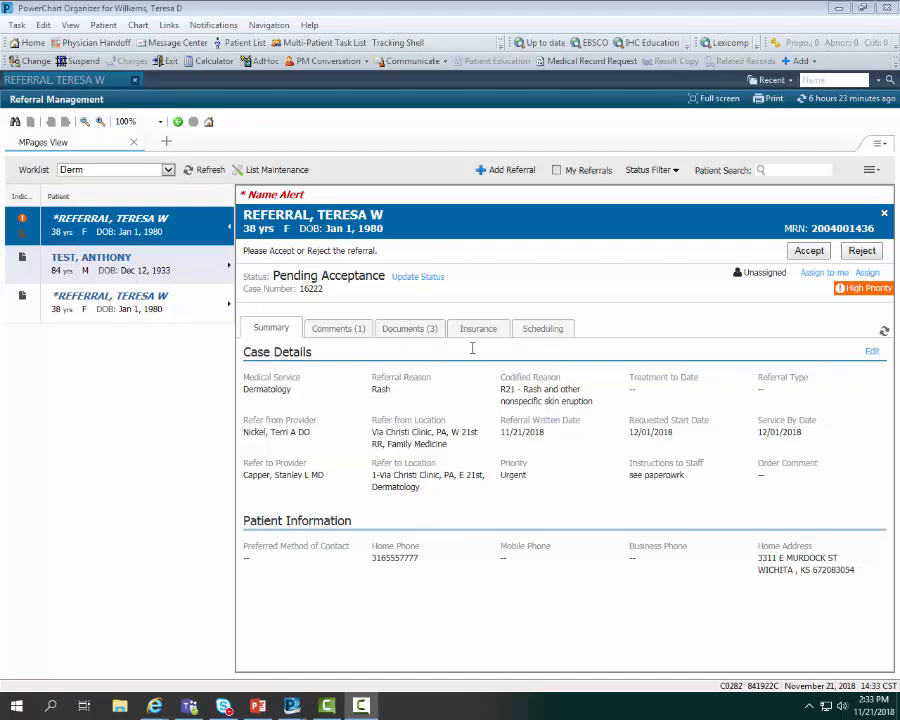
pyautogui.click(328, 334)
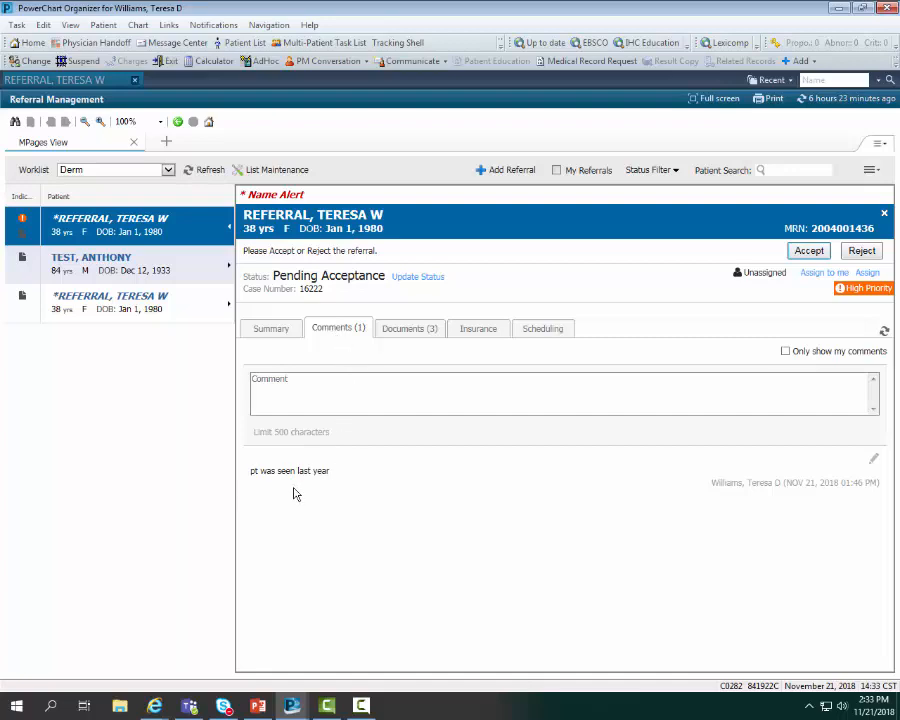
pyautogui.click(412, 332)
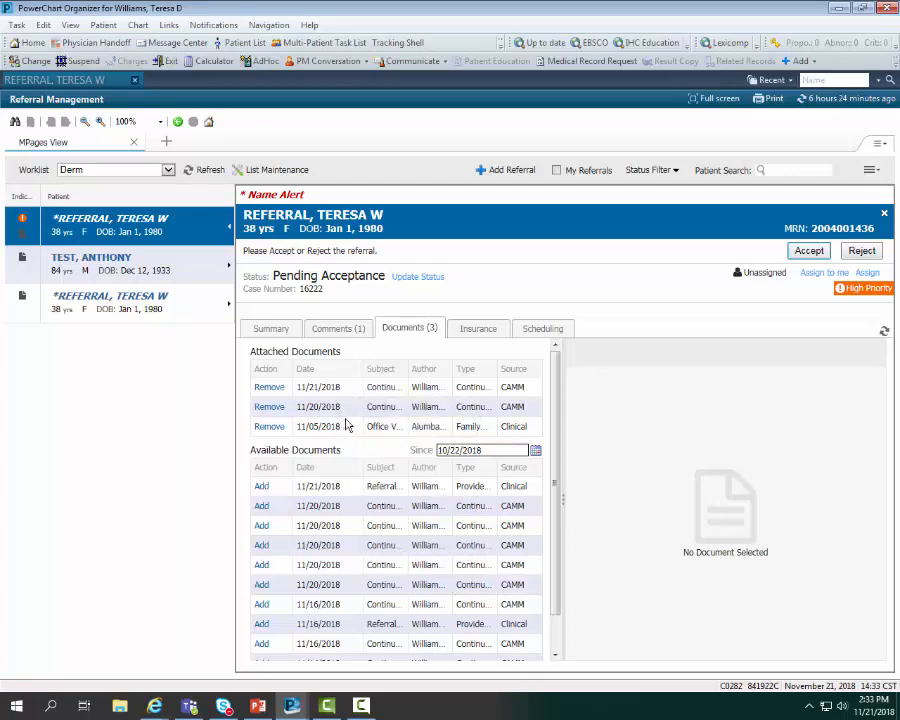
pyautogui.click(482, 333)
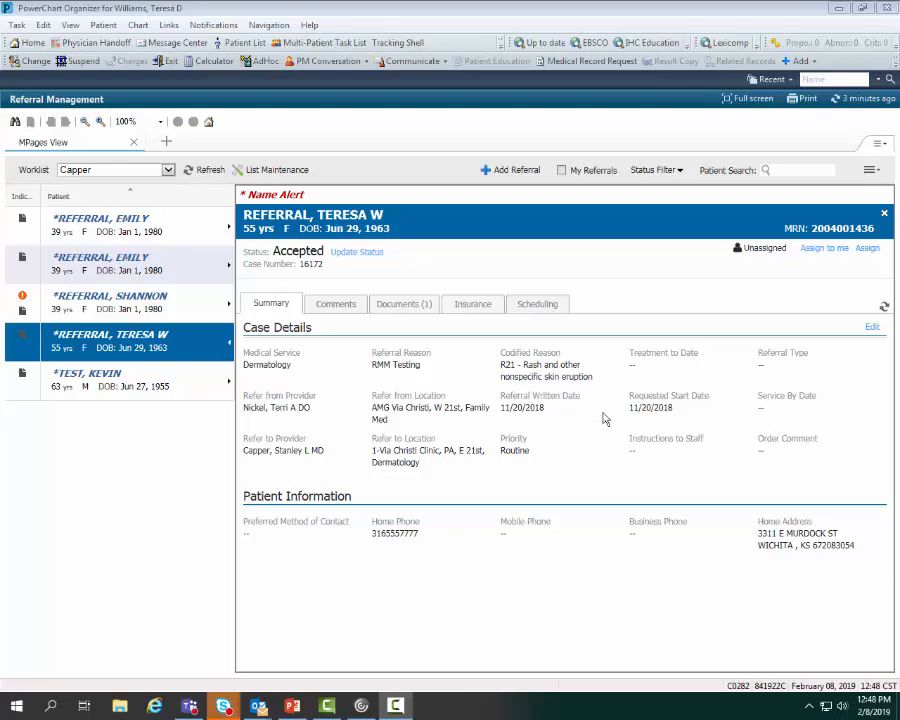
# Close the appointment book and associate the 11/21/2018, 03:30 PM Short Office Visit with the accepted referral
pyautogui.click(540, 308)
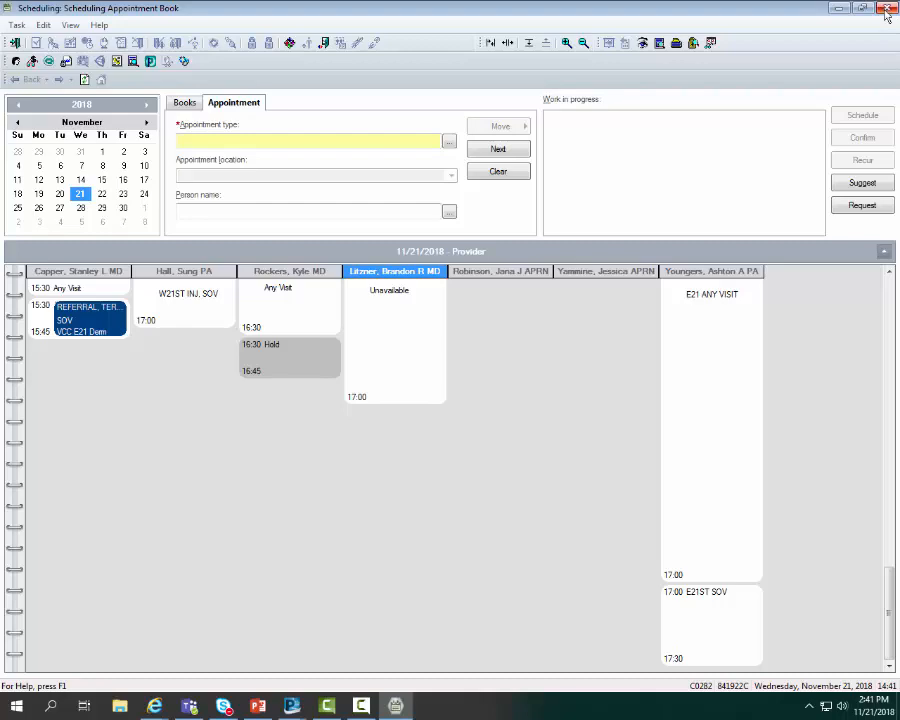
pyautogui.click(886, 9)
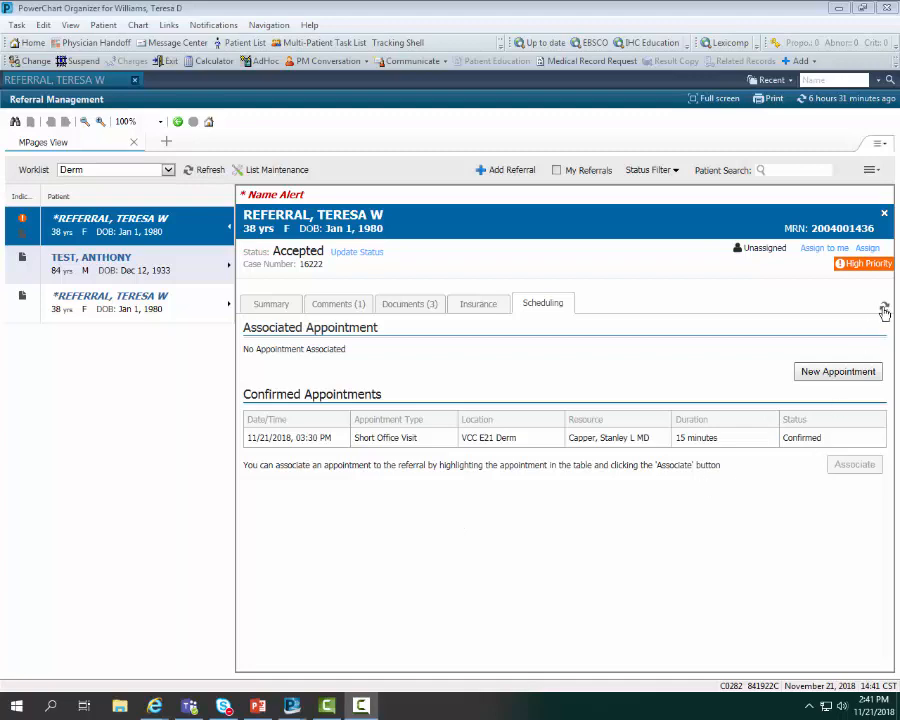
pyautogui.click(528, 440)
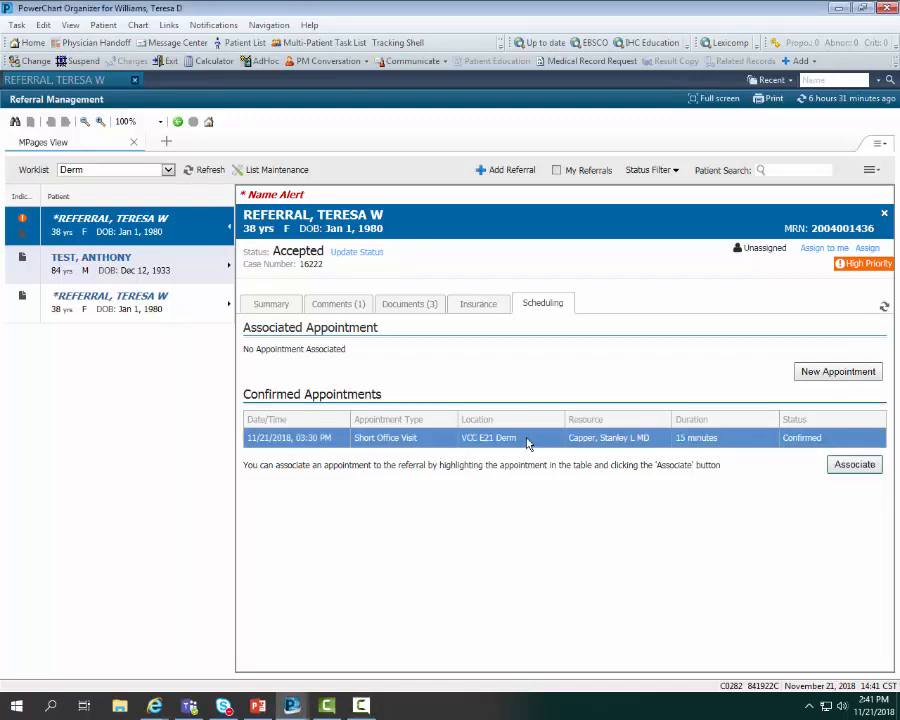
pyautogui.click(855, 466)
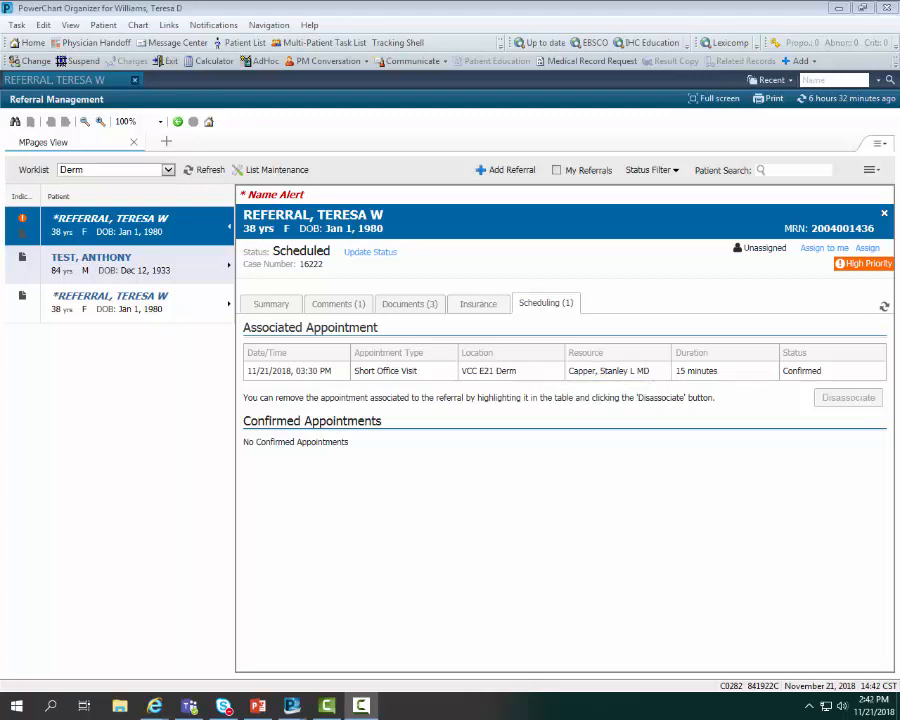
# Switch to the referring provider's worklist and open its status filter
pyautogui.click(168, 170)
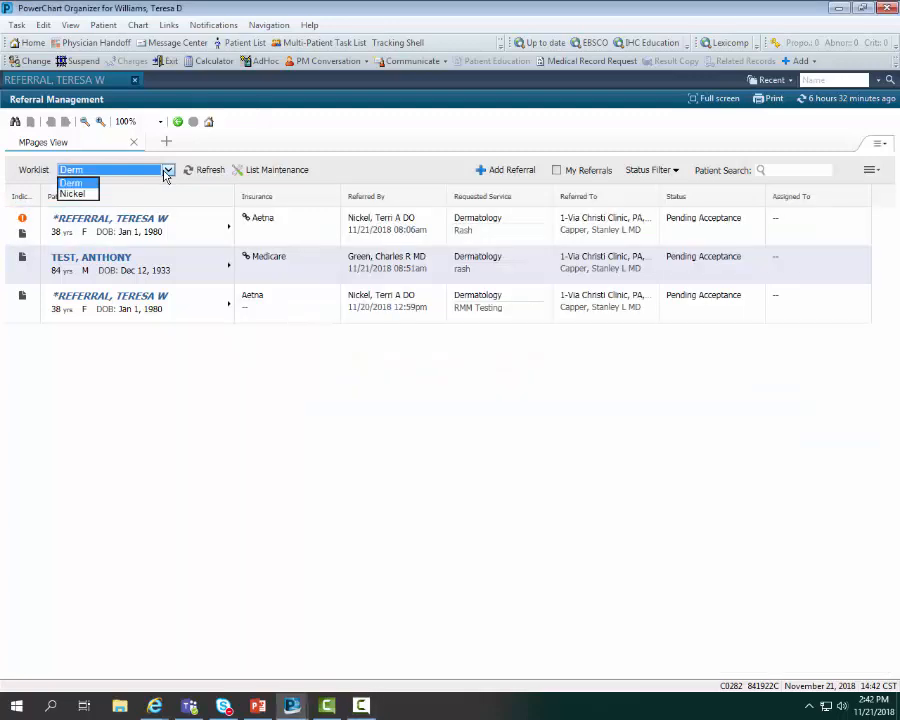
pyautogui.click(86, 195)
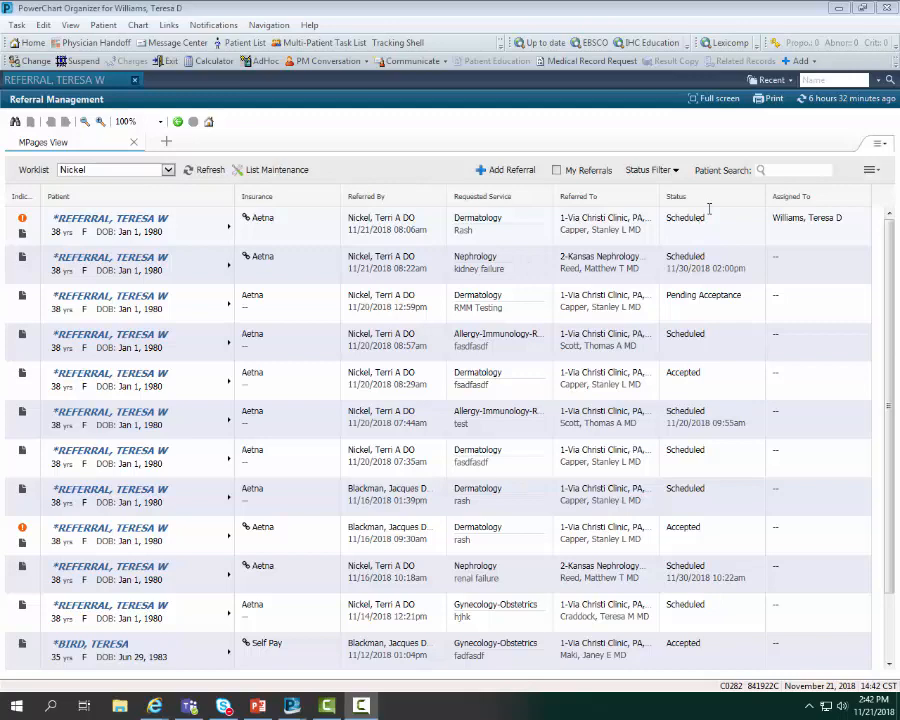
pyautogui.click(676, 172)
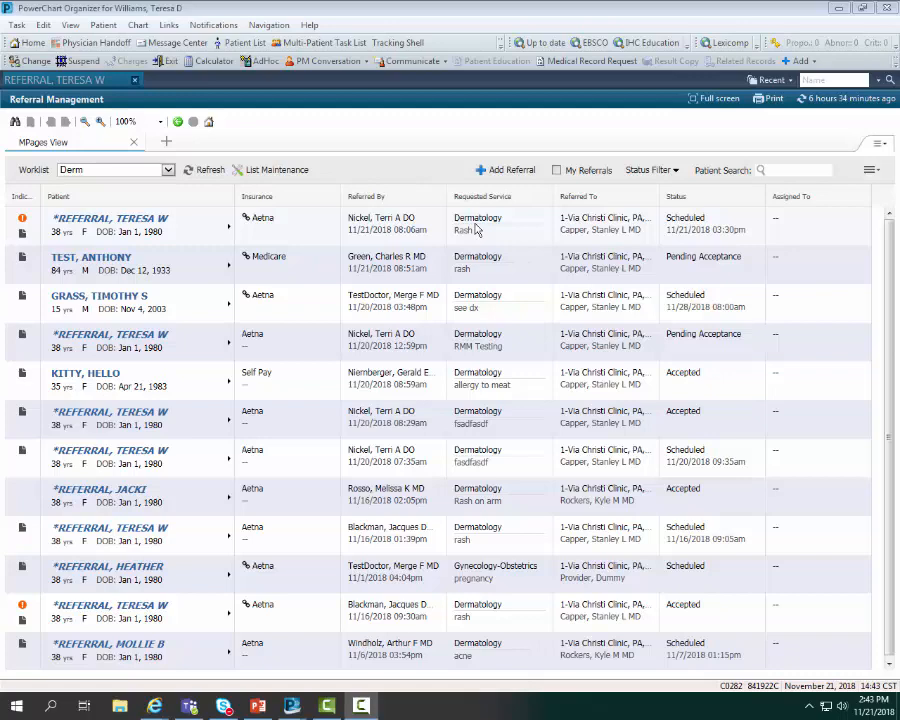
# Start a new referral from the Derm worklist, search for the patient by partial name and select the matching record
pyautogui.click(500, 175)
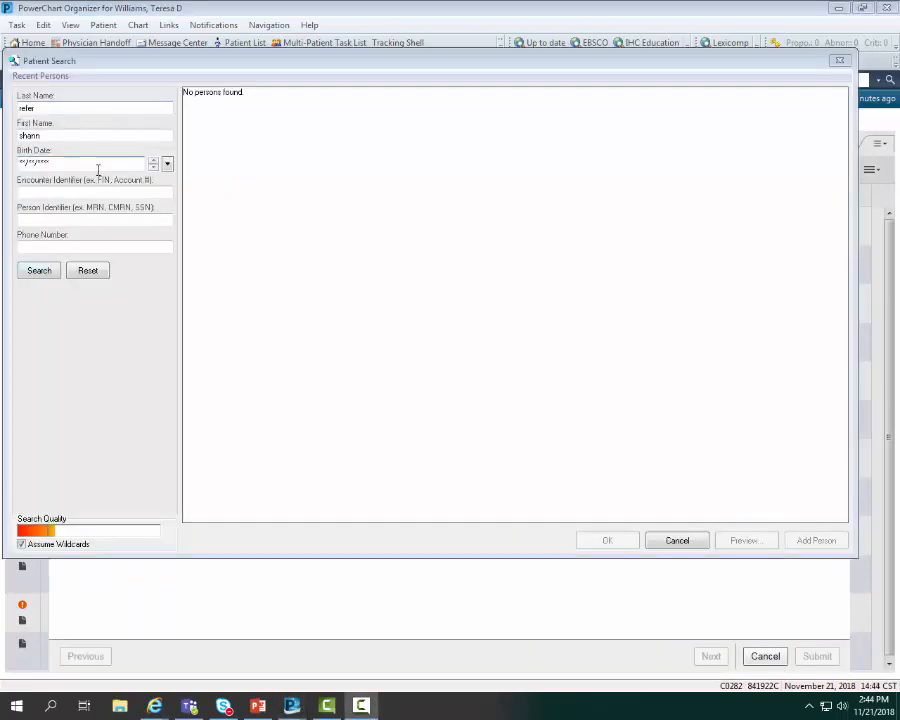
pyautogui.click(39, 272)
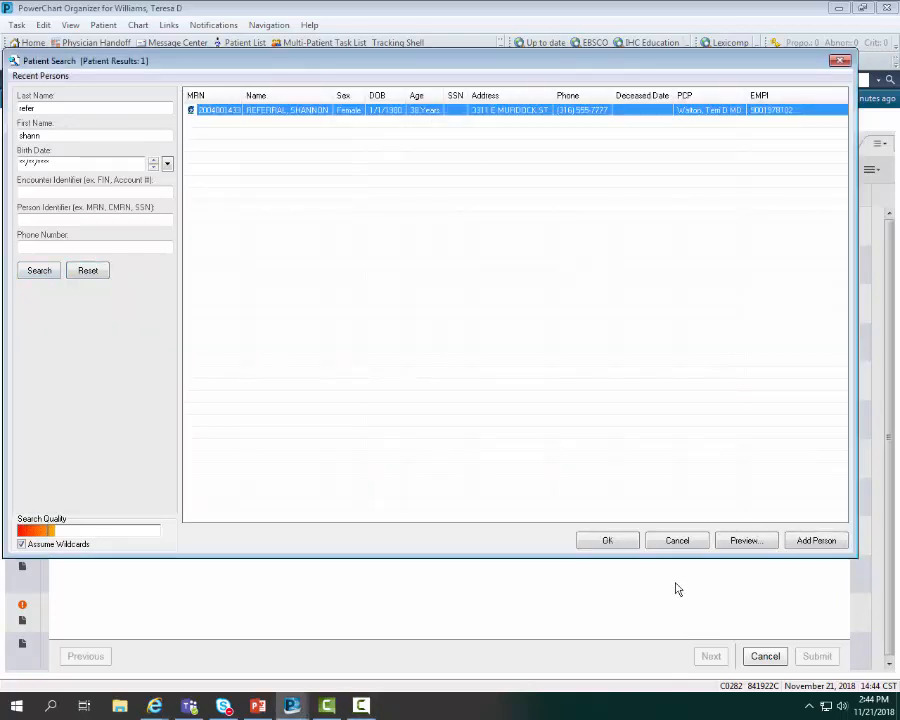
pyautogui.click(607, 541)
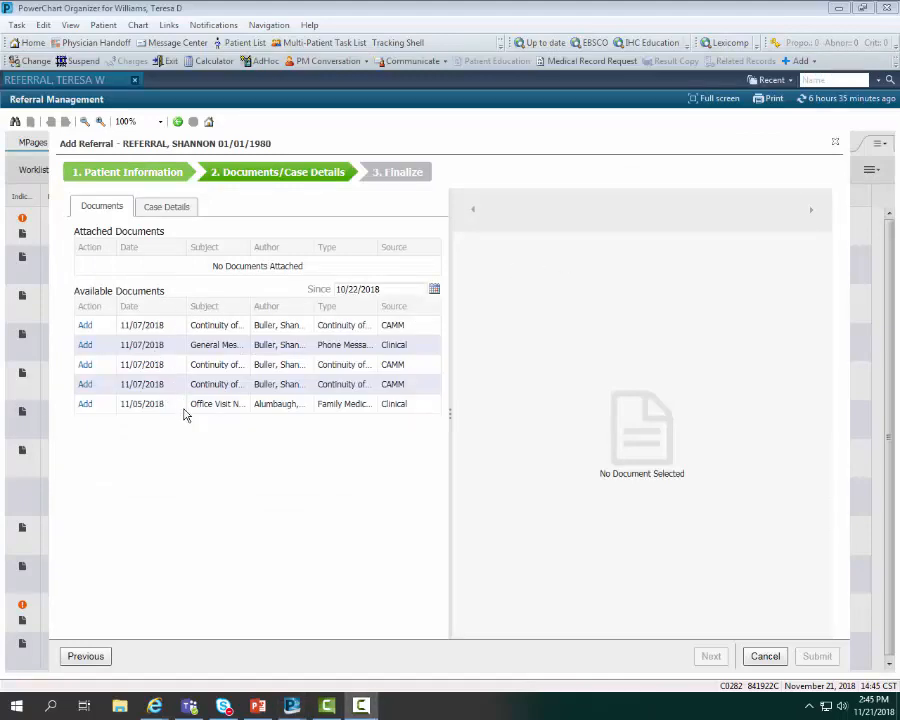
# In the case details, set the medical service to Dermatology and enter "leg rash" as the referral reason
pyautogui.click(166, 208)
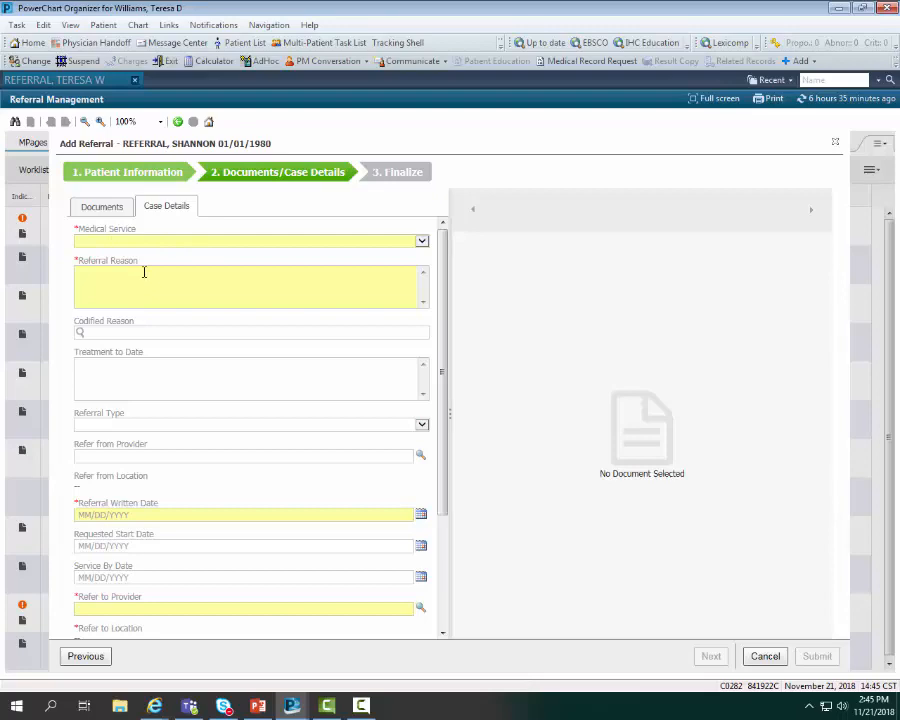
pyautogui.click(422, 241)
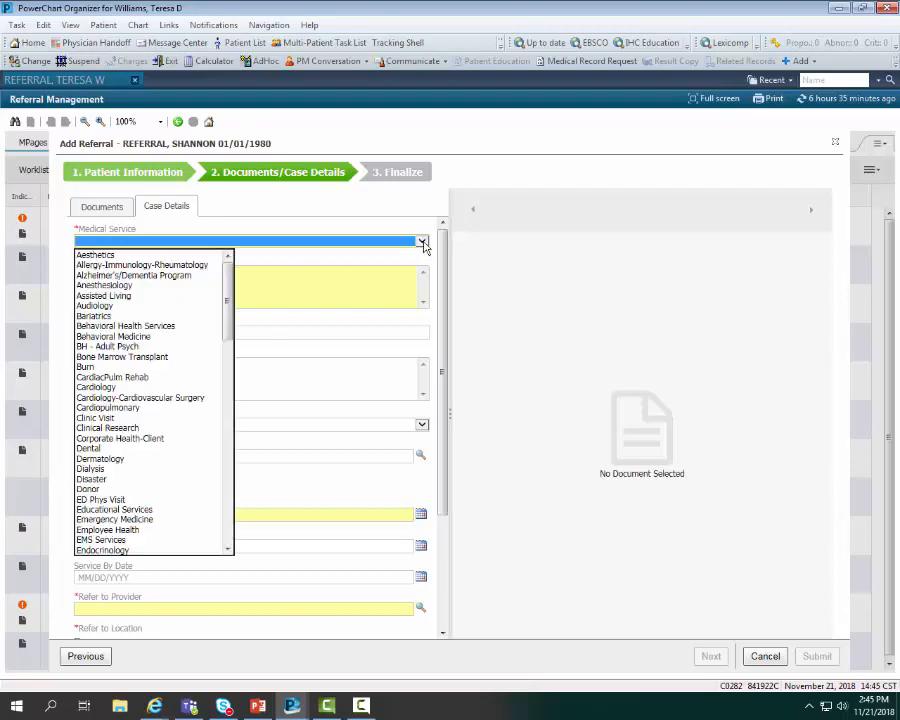
pyautogui.click(120, 458)
pyautogui.click(185, 281)
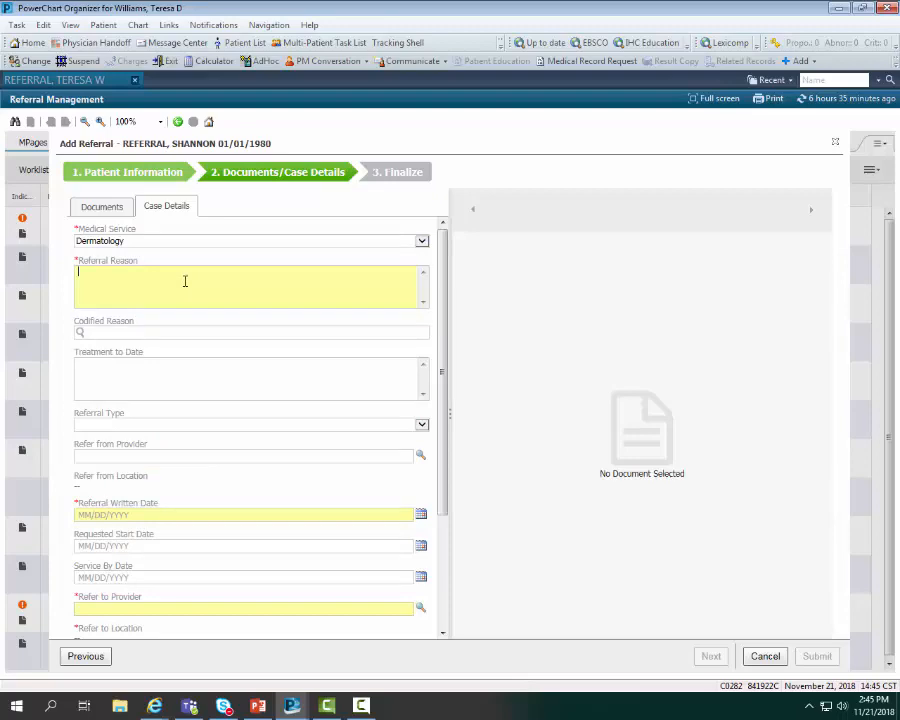
pyautogui.write('le')
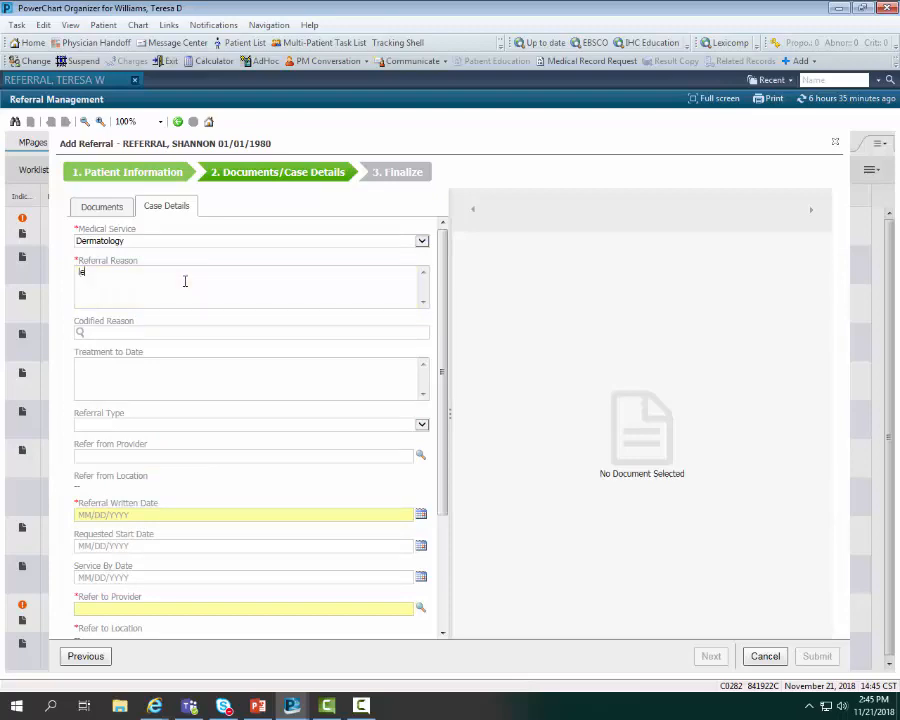
pyautogui.write('g rash')
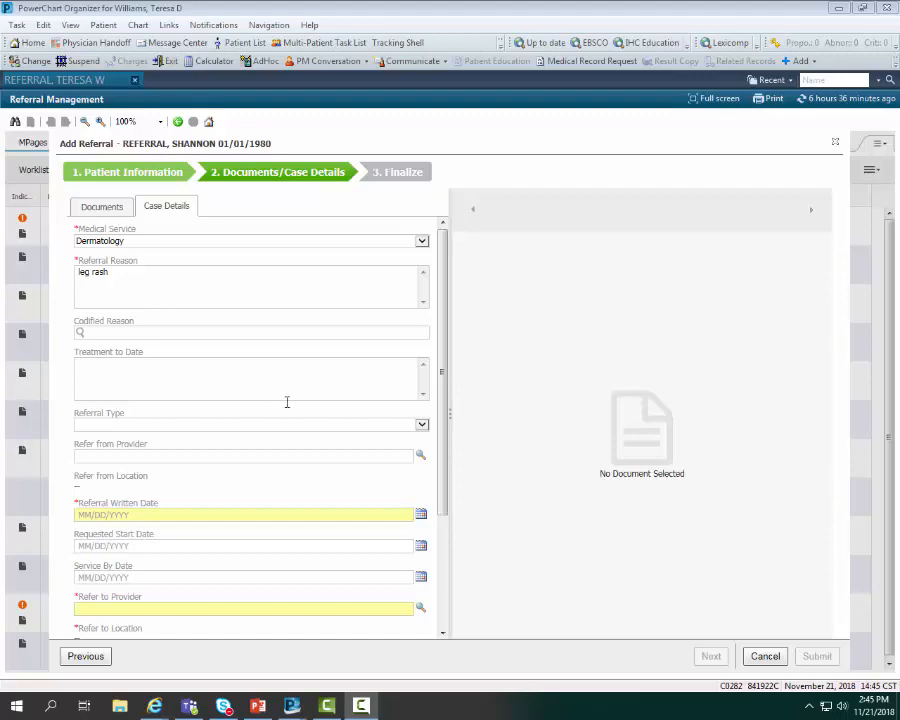
# Set the refer-from provider to the physician at 2-Stonecreek Family Physicians LLP and the referral written date to 11/21/2018
pyautogui.click(104, 458)
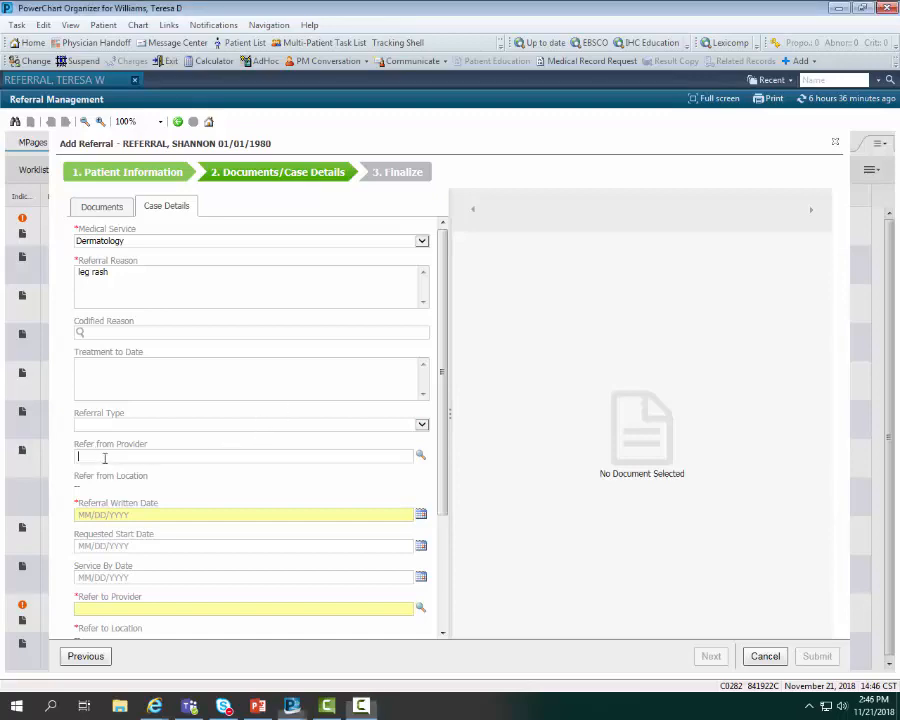
pyautogui.write('ROSS')
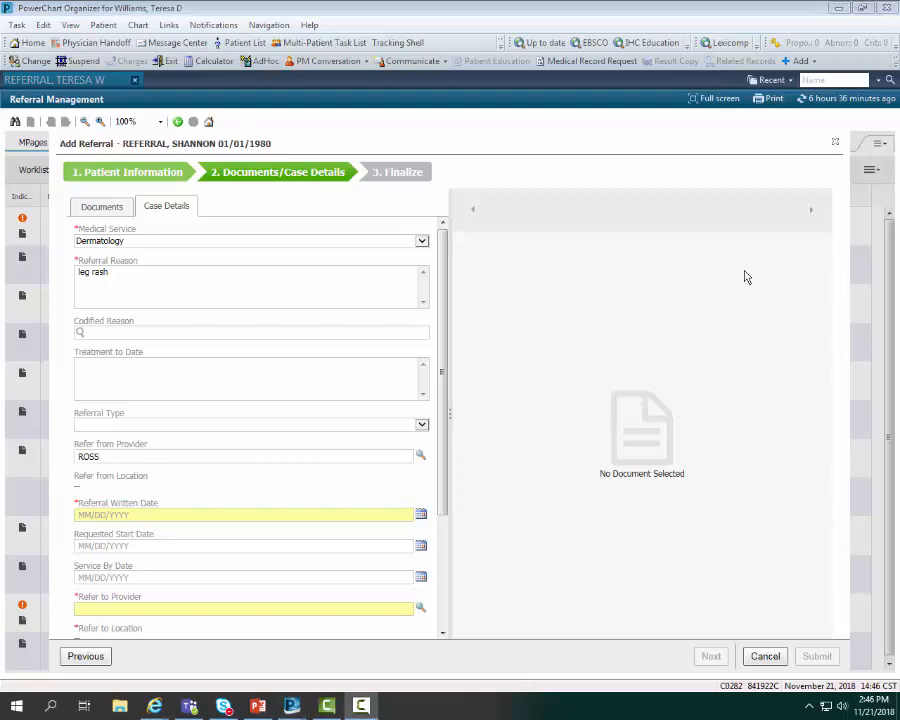
pyautogui.click(421, 456)
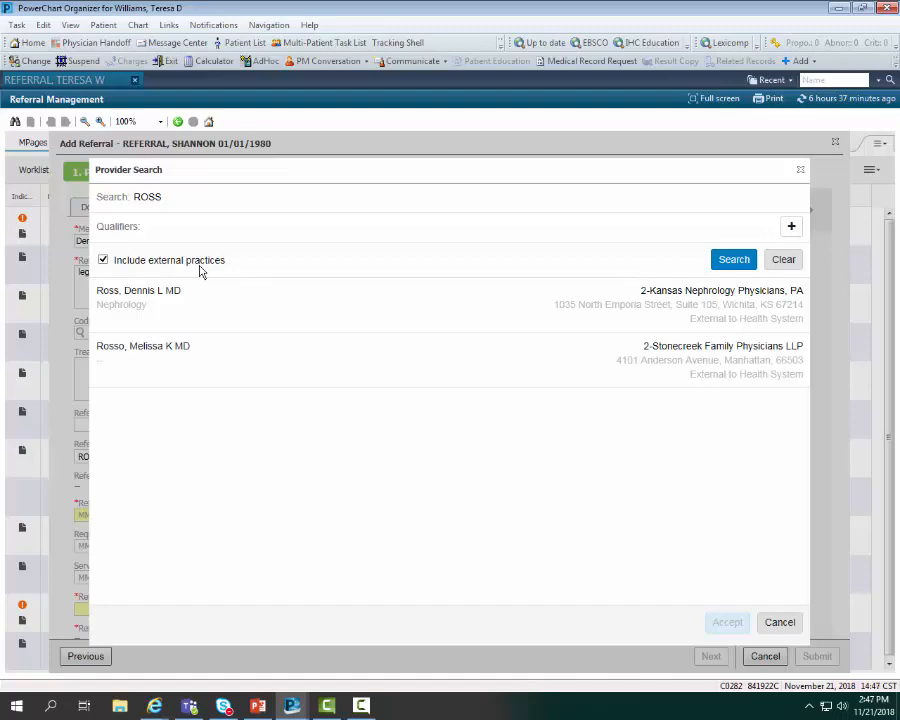
pyautogui.click(157, 355)
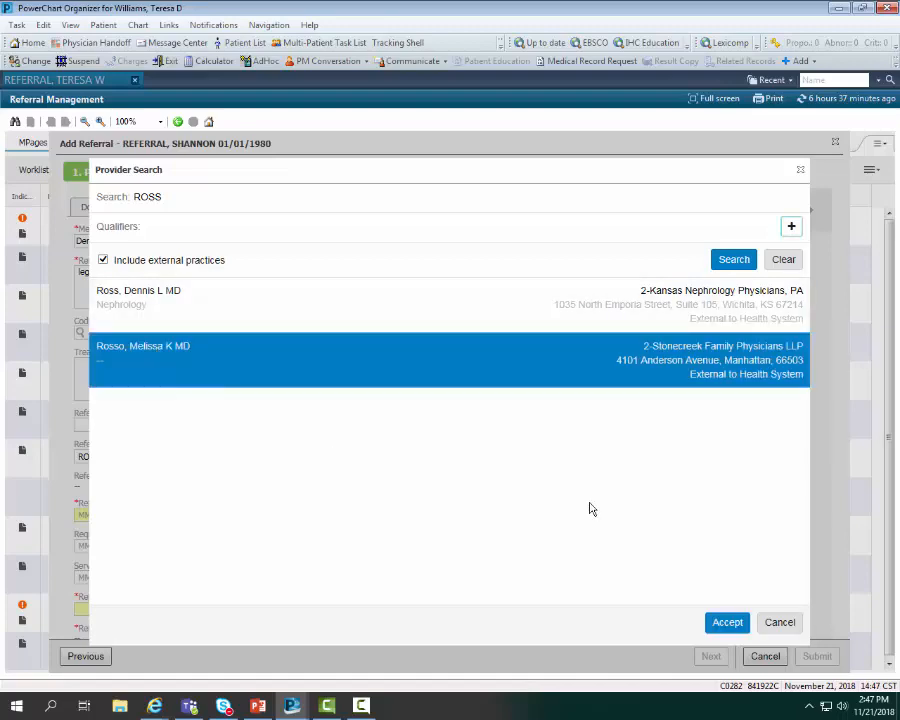
pyautogui.click(727, 623)
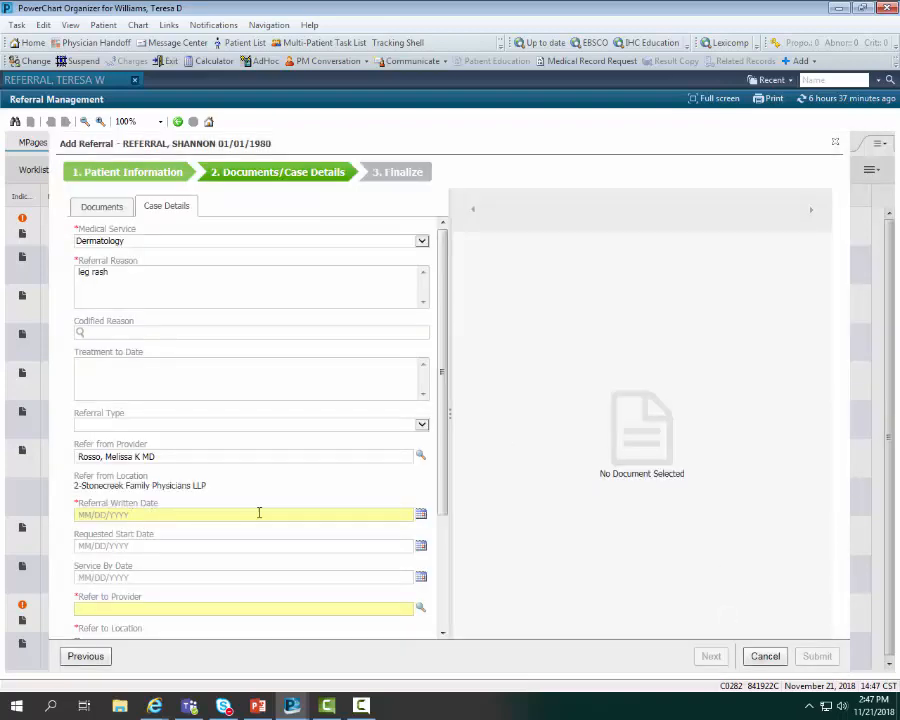
pyautogui.click(423, 515)
pyautogui.click(155, 630)
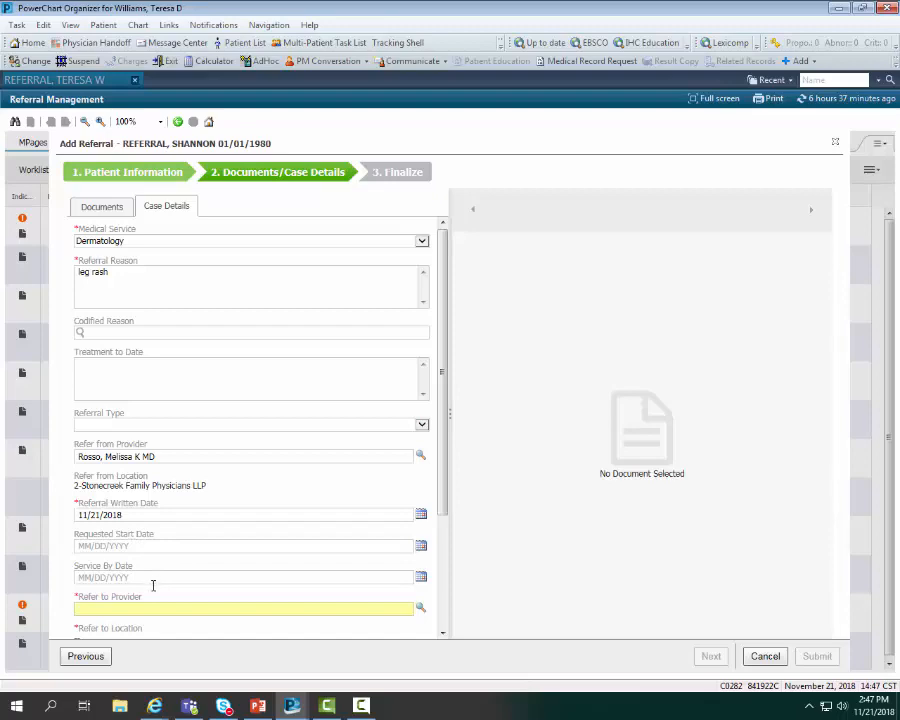
# Search by last name for the refer-to provider and select the matching dermatologist at 1-Via Christi Clinic, PA, E 21st, Dermatology
pyautogui.click(213, 609)
pyautogui.write('capper')
pyautogui.click(420, 608)
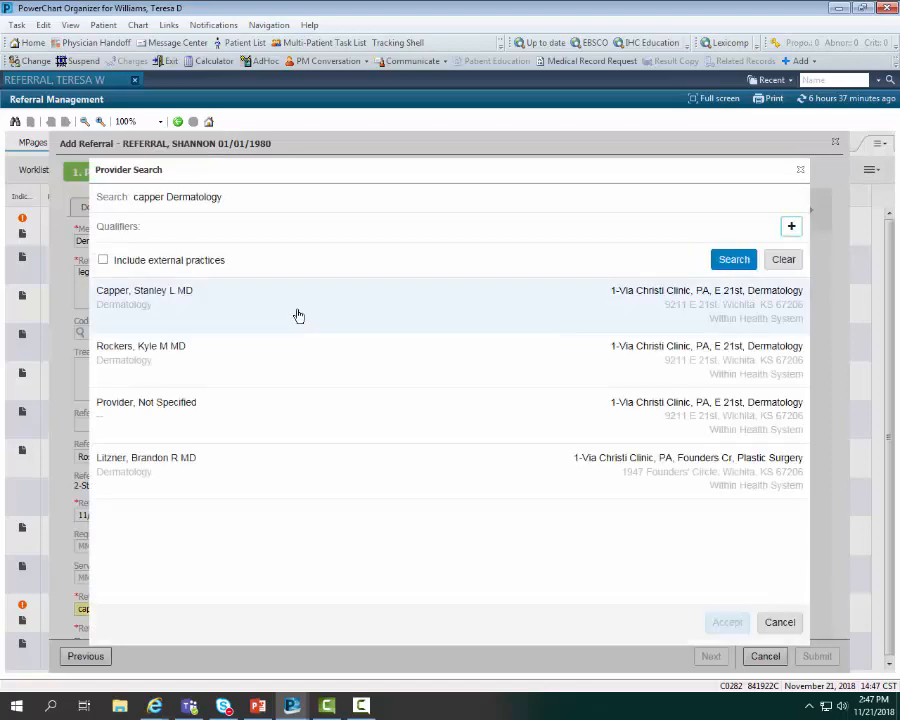
pyautogui.click(183, 308)
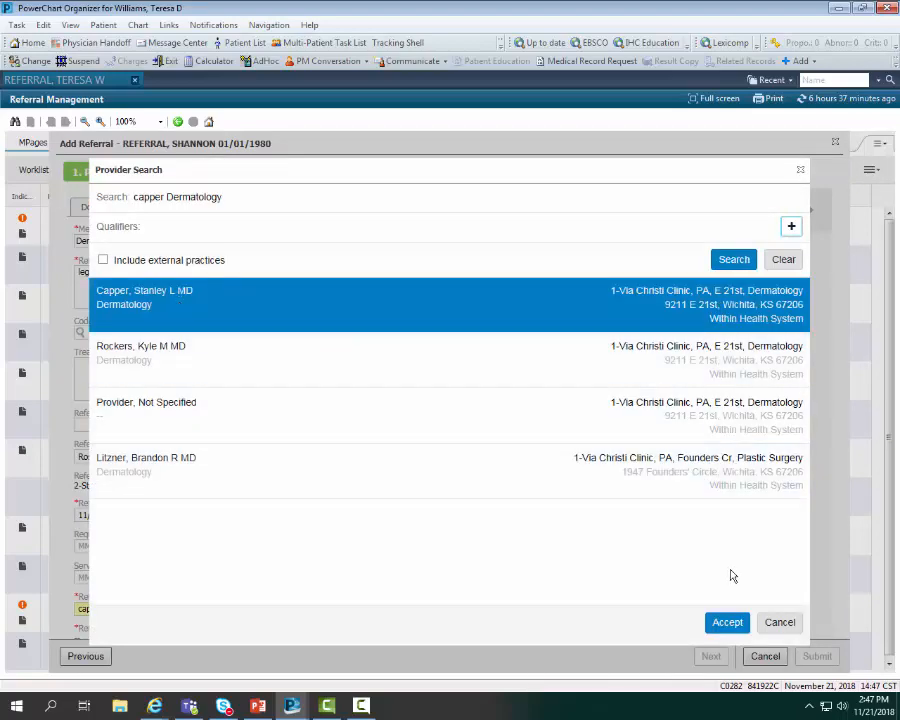
pyautogui.click(727, 624)
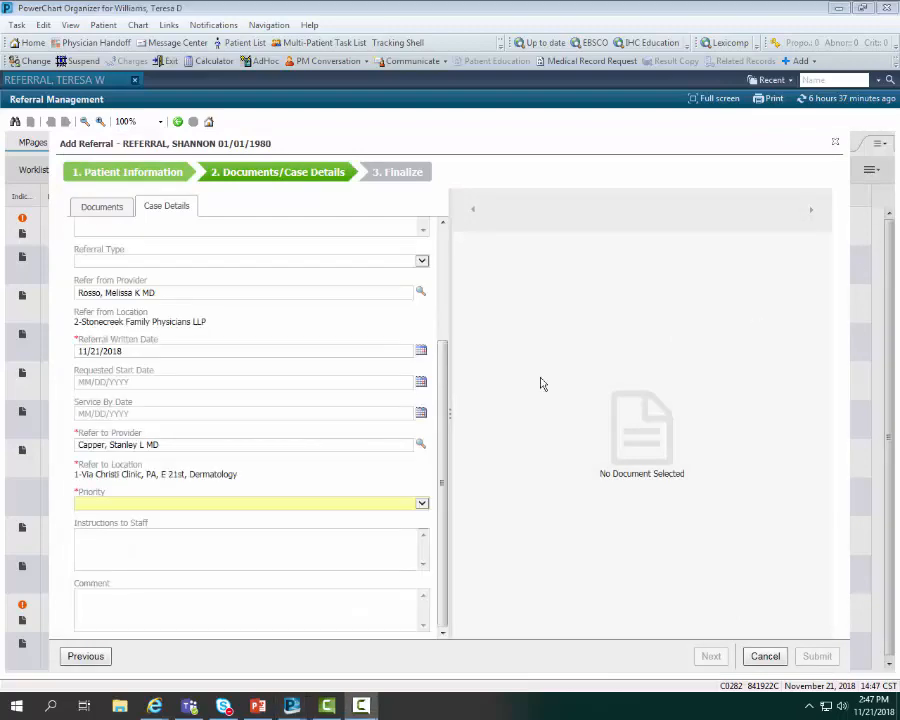
# Set the priority to Routine, continue to the Finalize stage and accept the new referral
pyautogui.click(422, 503)
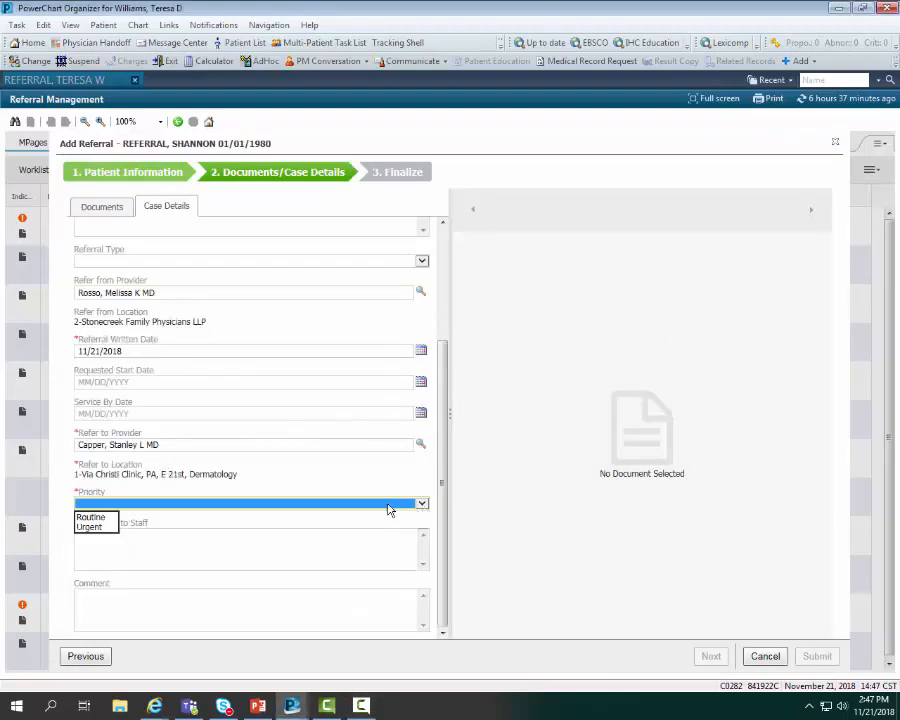
pyautogui.click(88, 518)
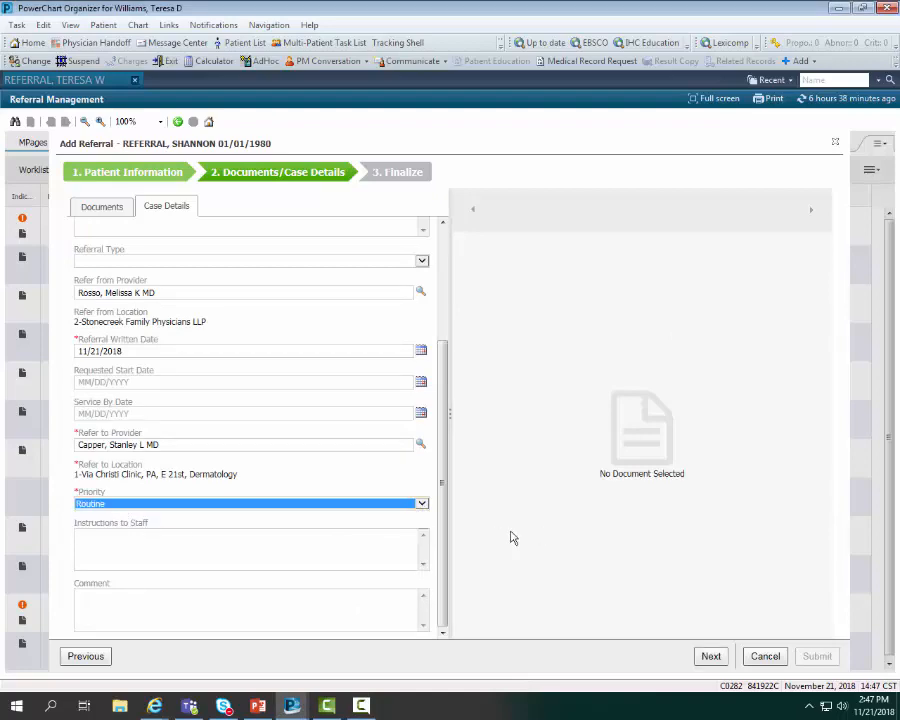
pyautogui.click(711, 657)
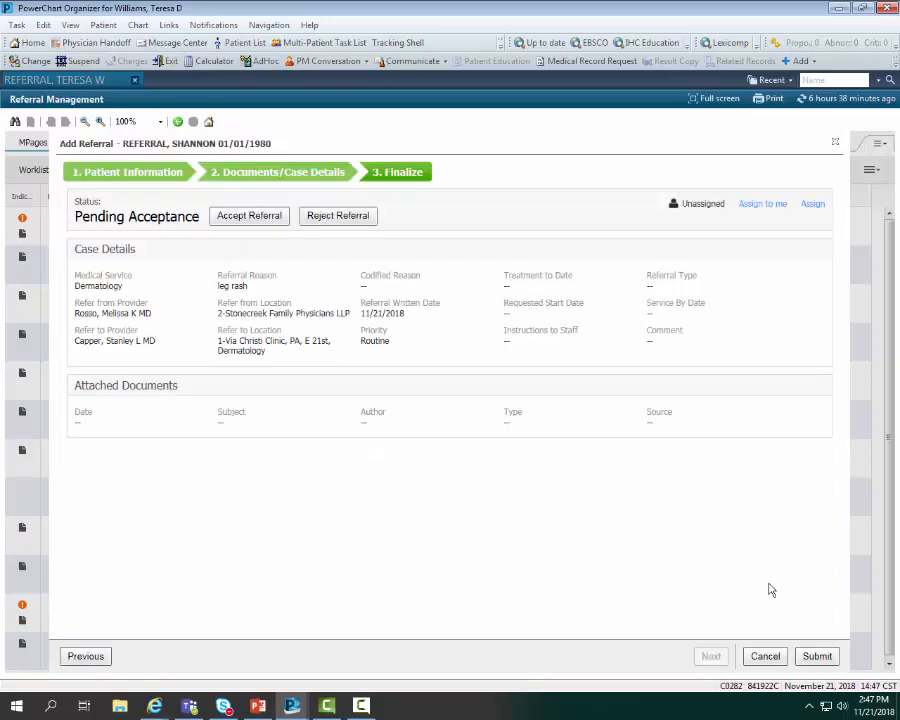
pyautogui.click(243, 221)
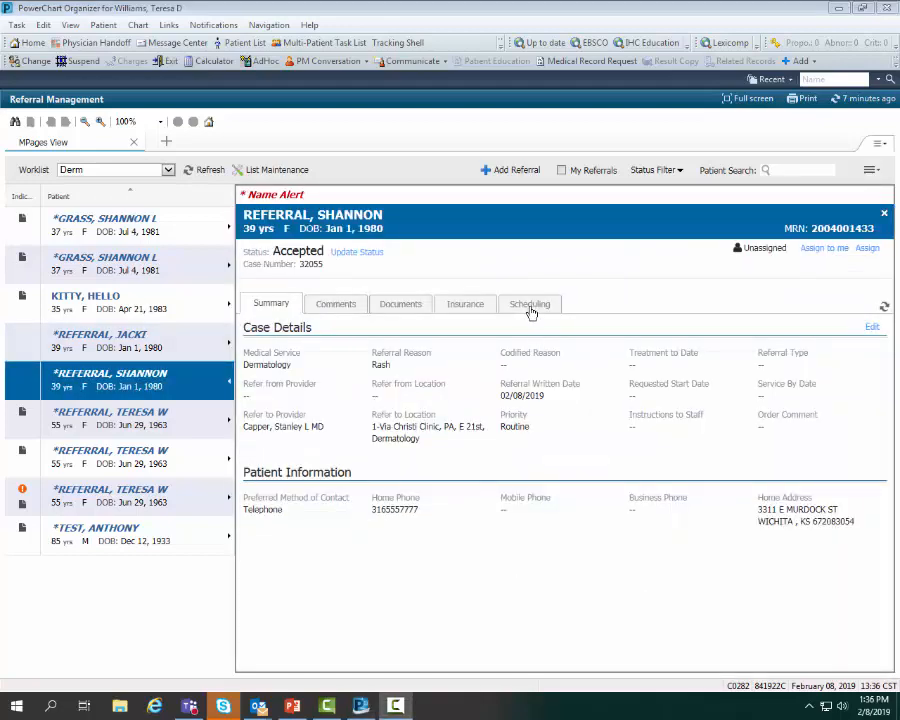
# Associate the 02/08/2019, 09:15 AM New Patient Visit with the patient's accepted referral
pyautogui.click(531, 306)
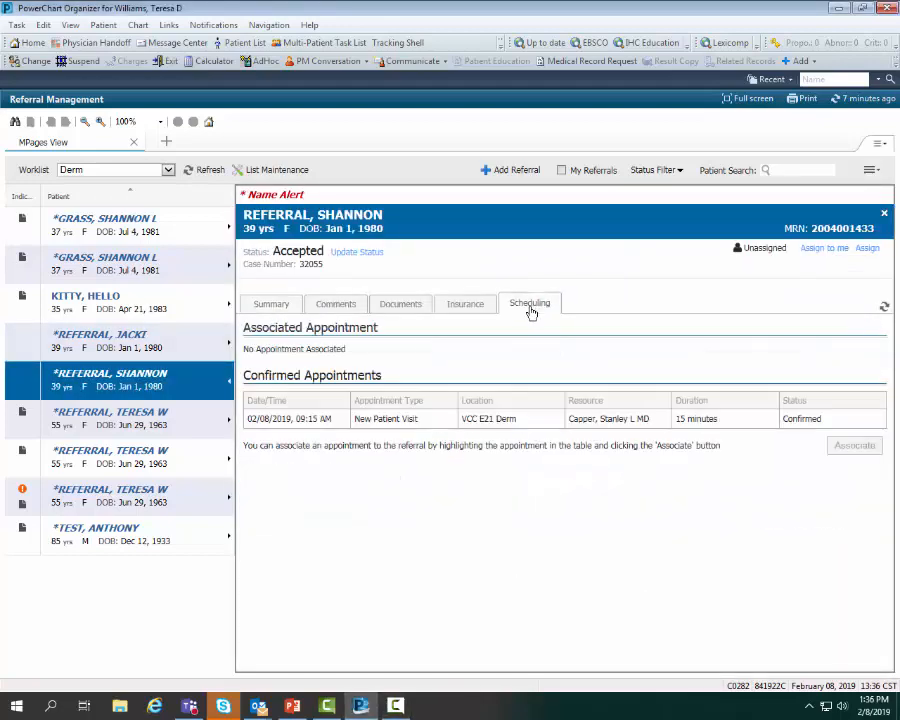
pyautogui.click(353, 421)
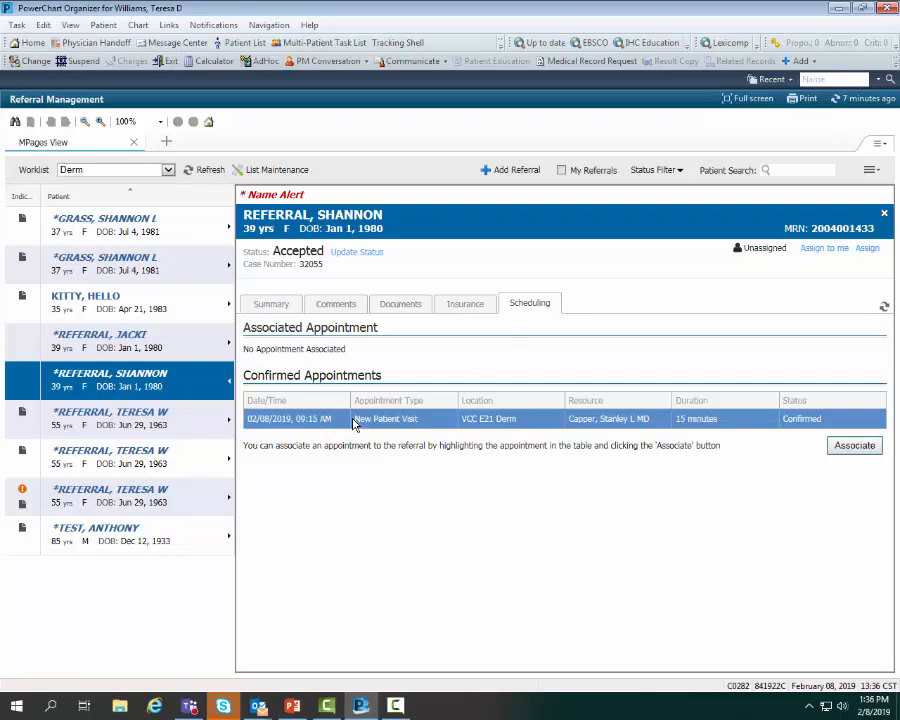
pyautogui.click(852, 448)
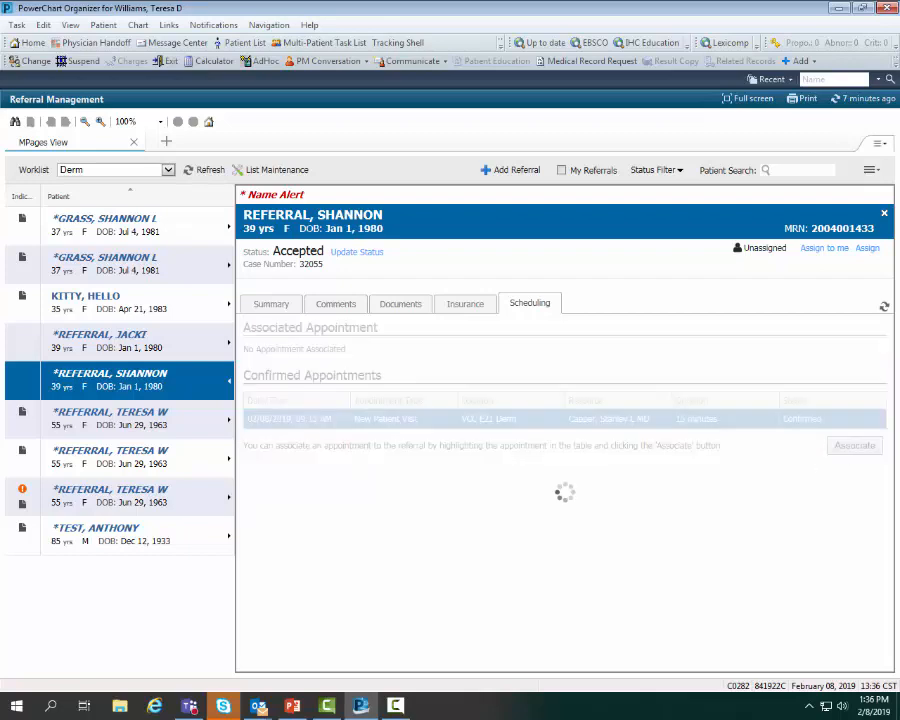